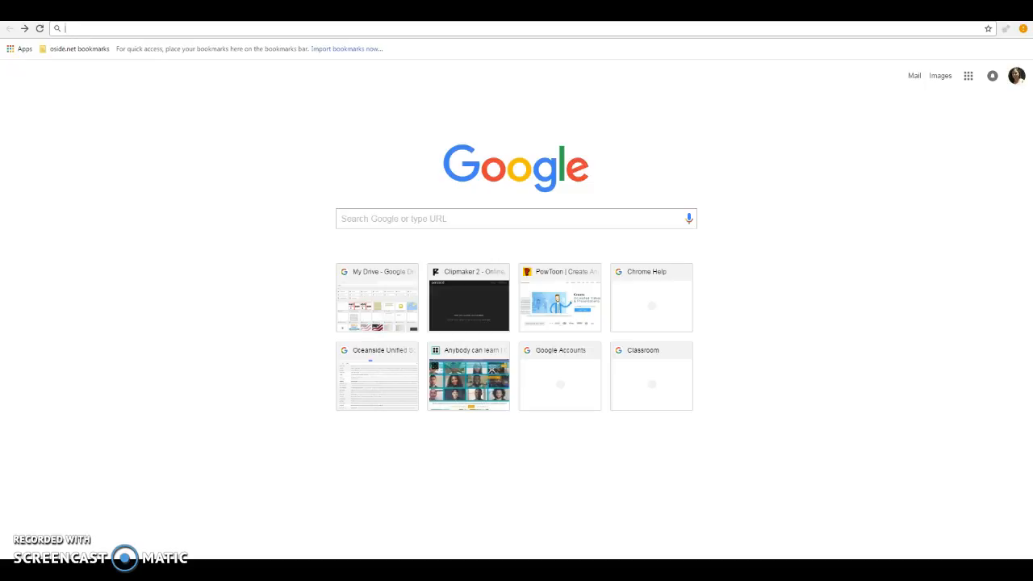
Step: Search the web for "google sites", open New Sites from the results and create a blank site
click(455, 224)
text(google sites)
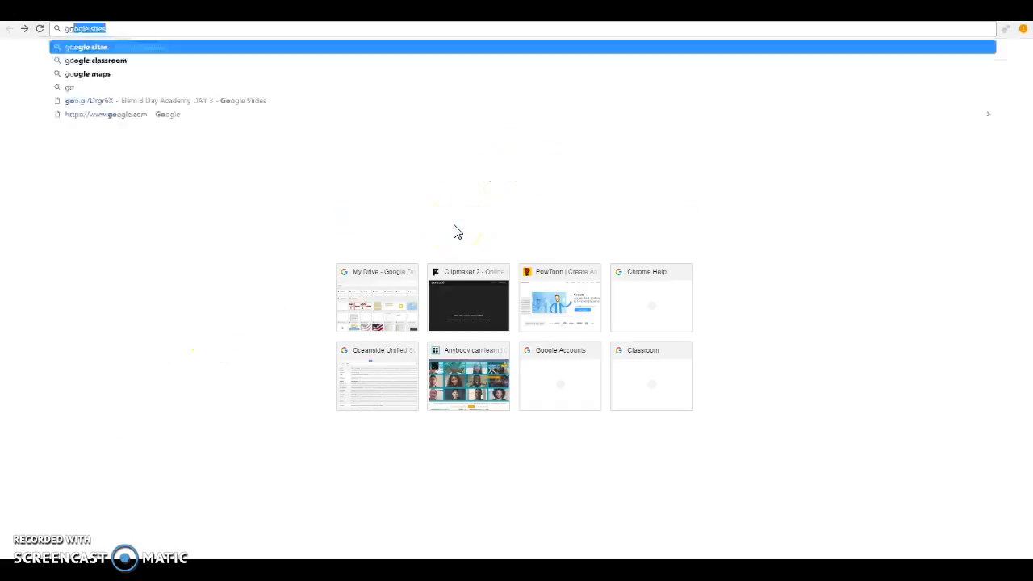
key(Return)
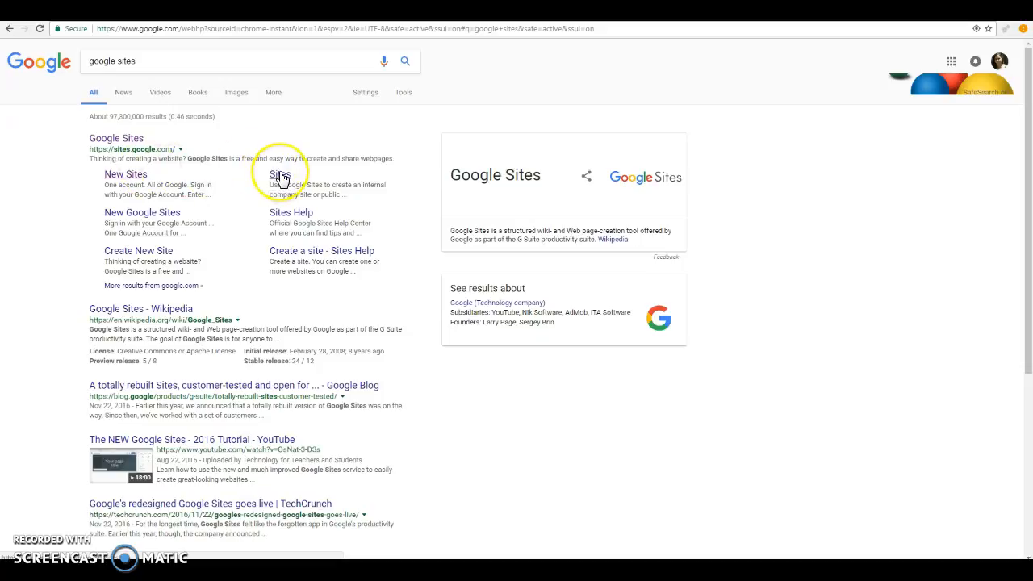
click(129, 180)
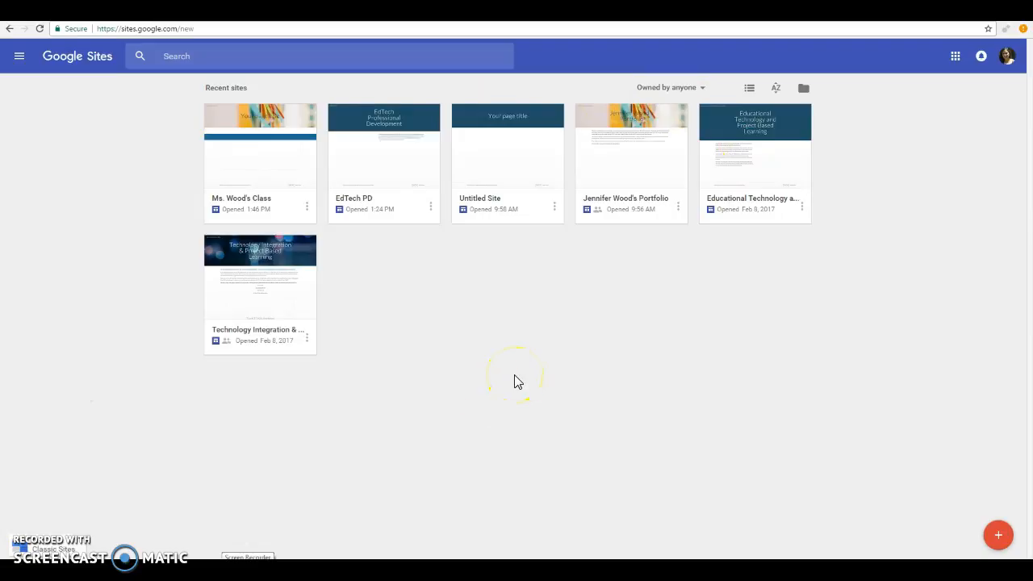
click(1000, 537)
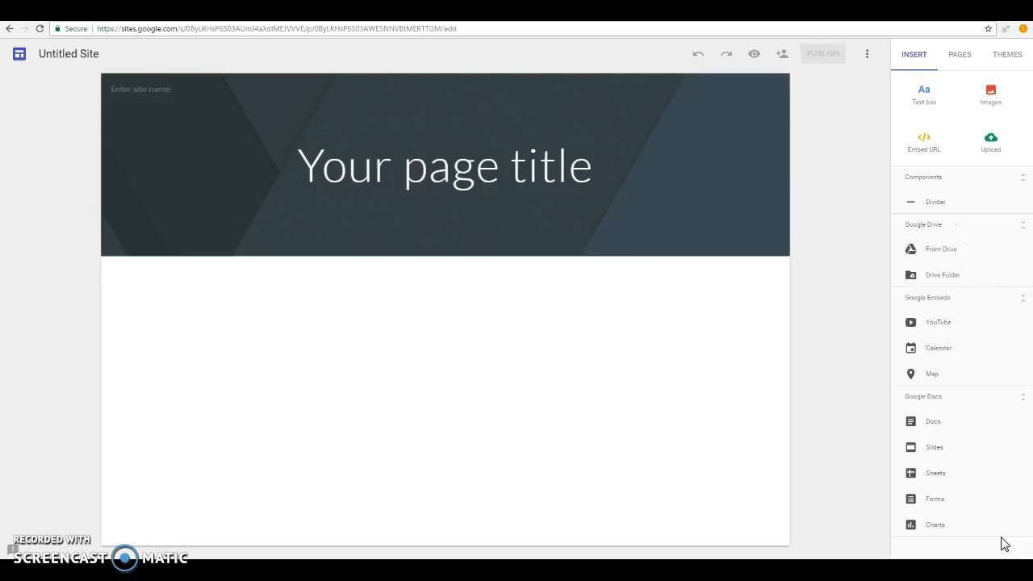
click(460, 171)
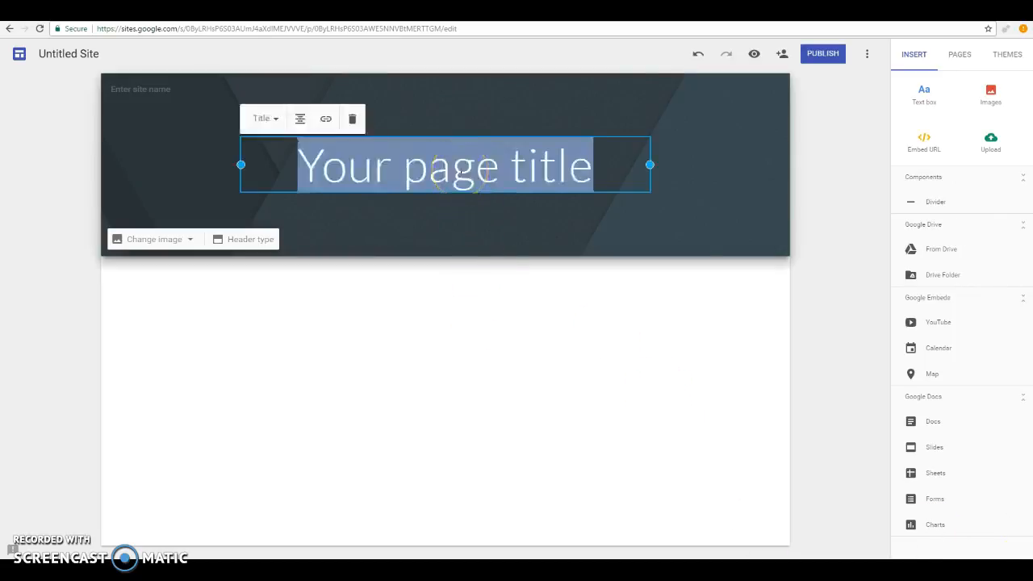
click(456, 169)
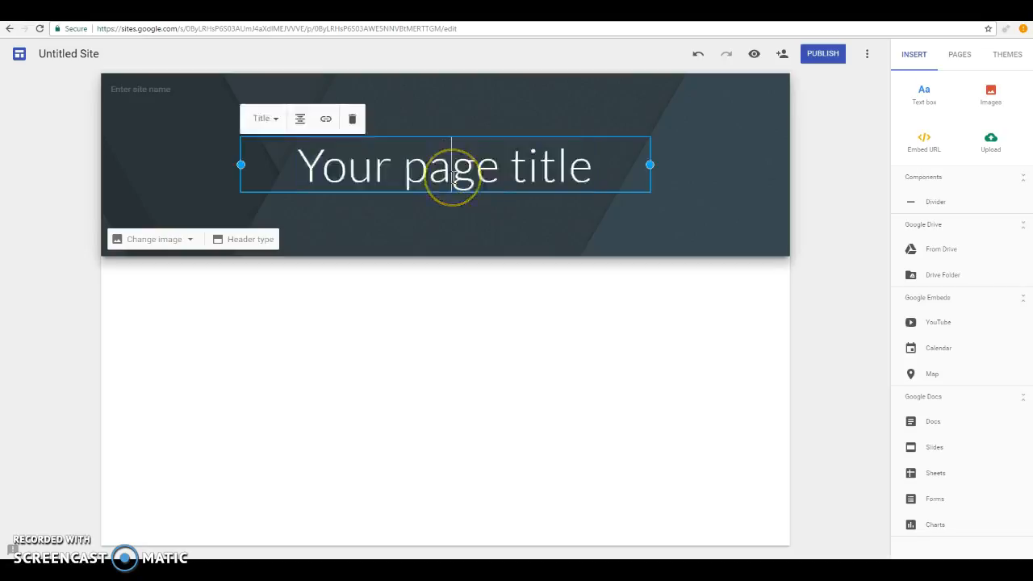
key(ctrl+s)
click(484, 272)
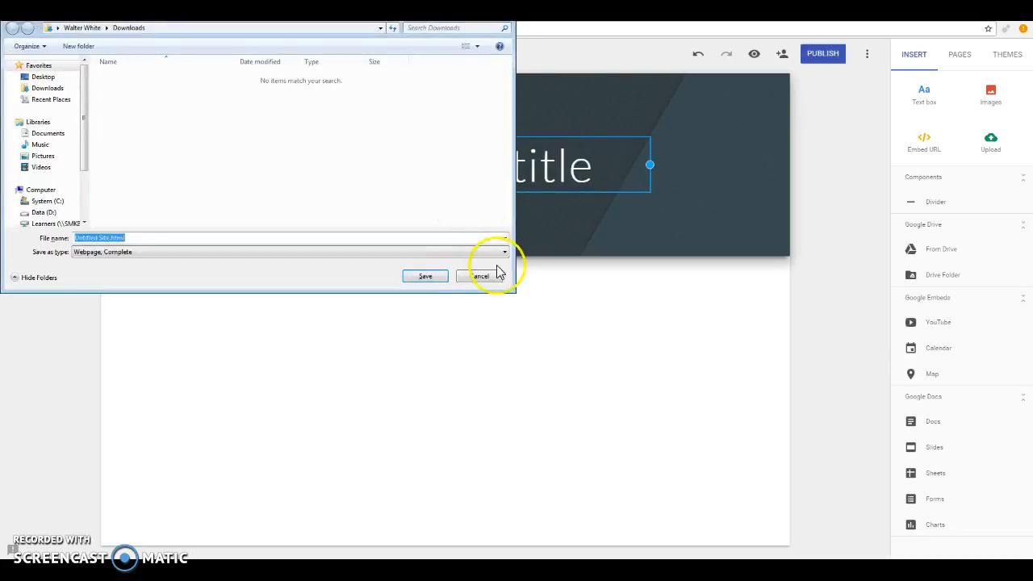
click(582, 156)
click(152, 180)
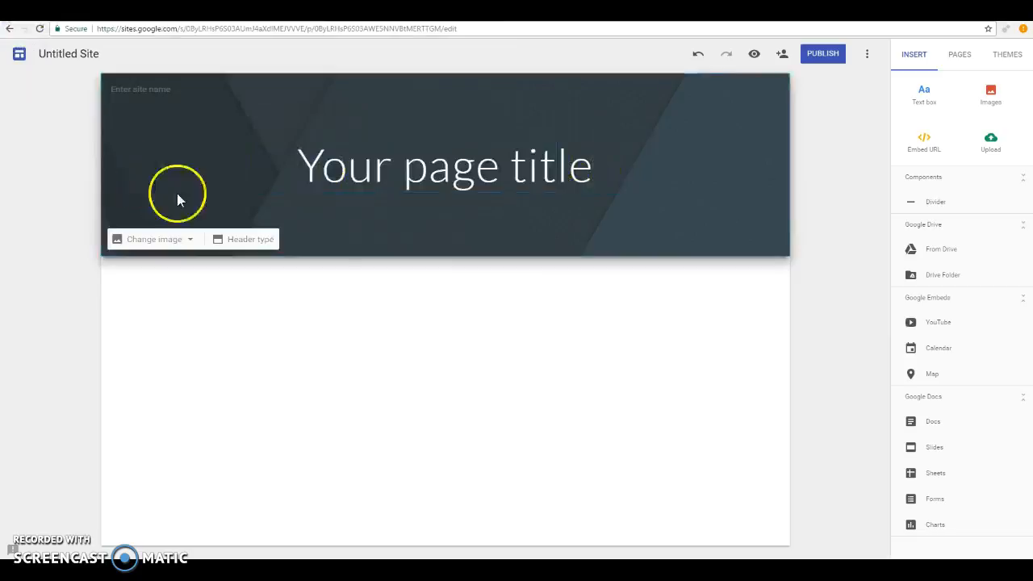
Step: Replace the placeholder page title with the teacher's title and surname in possessive form, followed by "Homepage"
click(565, 177)
text(Ms W)
key(BackSpace)
key(BackSpace)
text(./)
key(BackSpace)
text(Wood)
key(Return)
text(s)
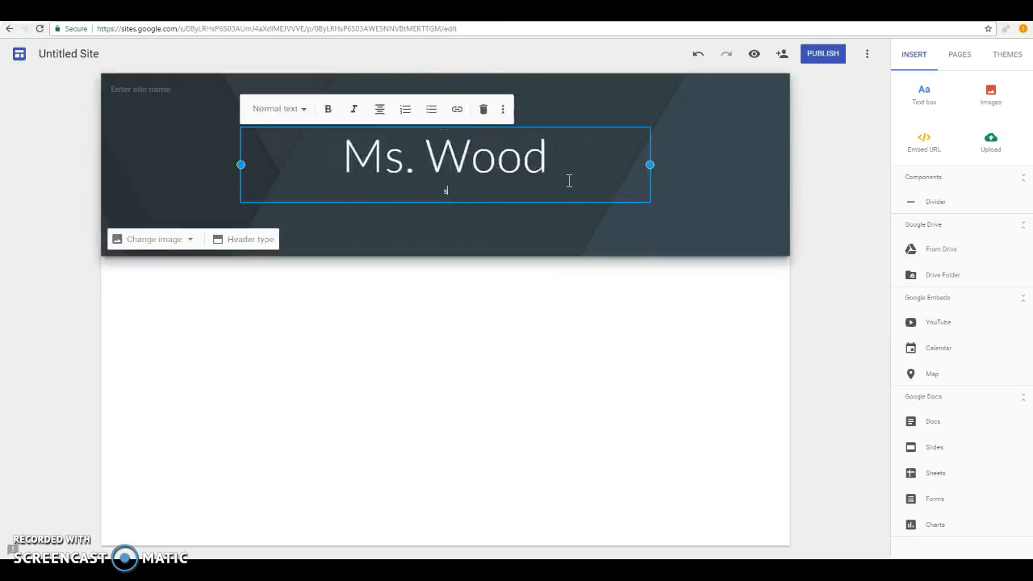
key(BackSpace)
text('s Ho)
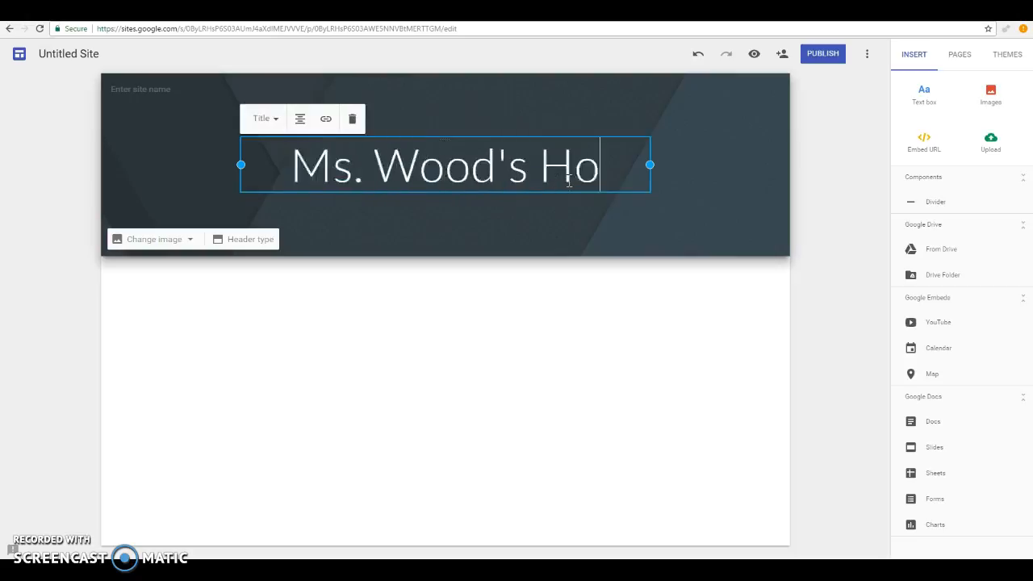
text(mepage)
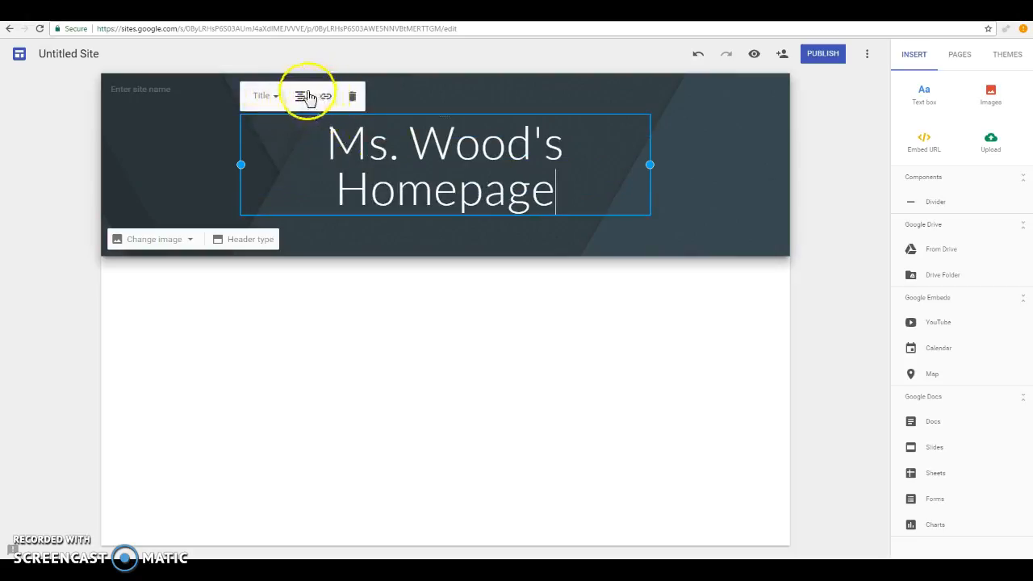
Step: Enter "Class Website" as the site name in the page header
click(134, 88)
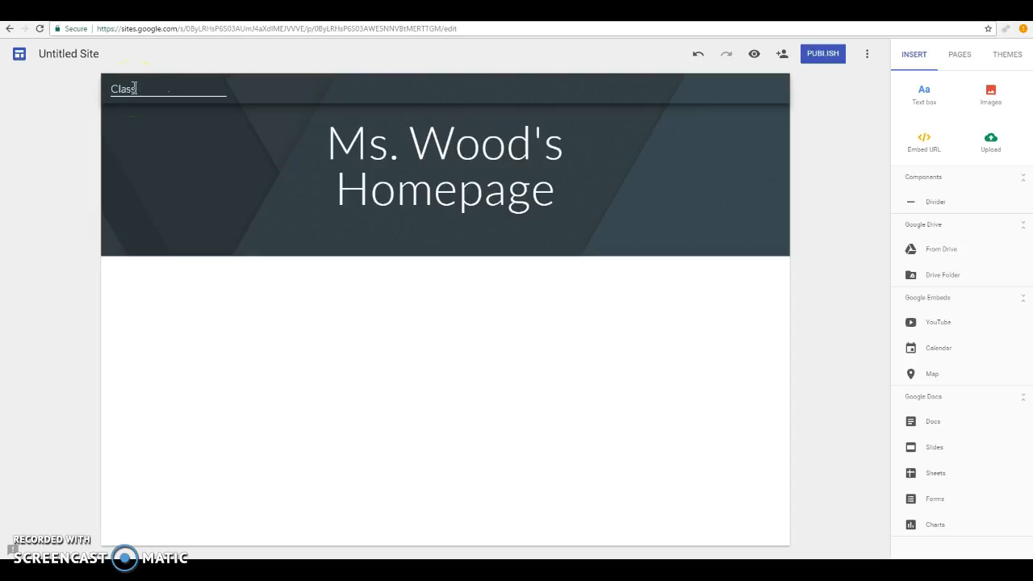
key(BackSpace)
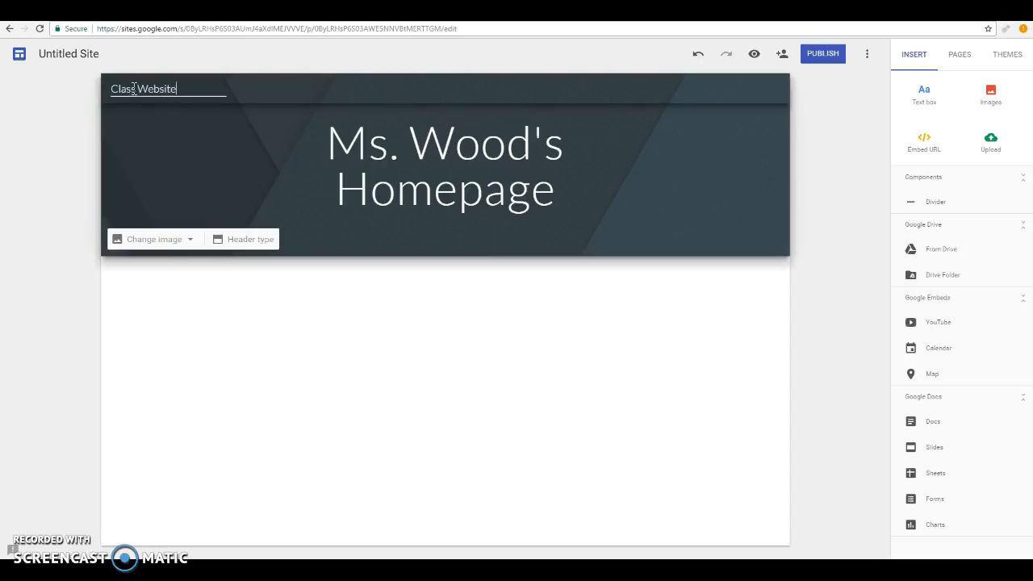
click(267, 325)
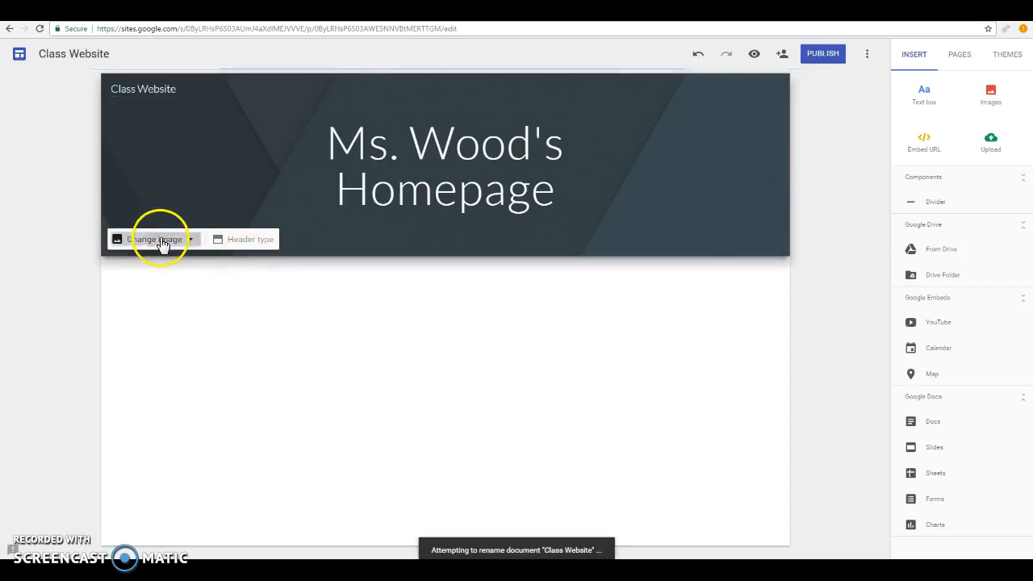
Step: Change the header background to the gallery image with colorful hanging ribbons
click(159, 239)
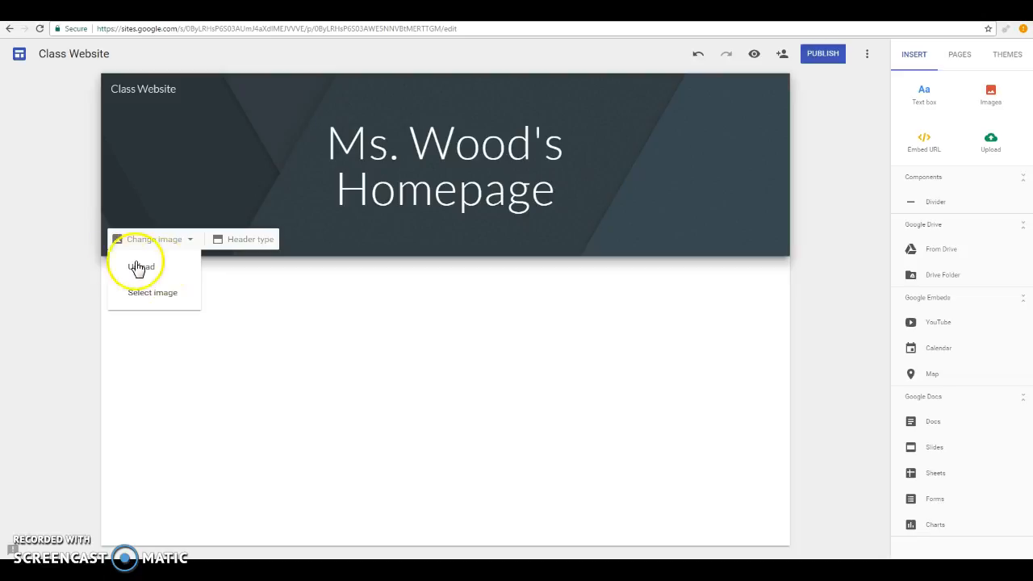
click(153, 295)
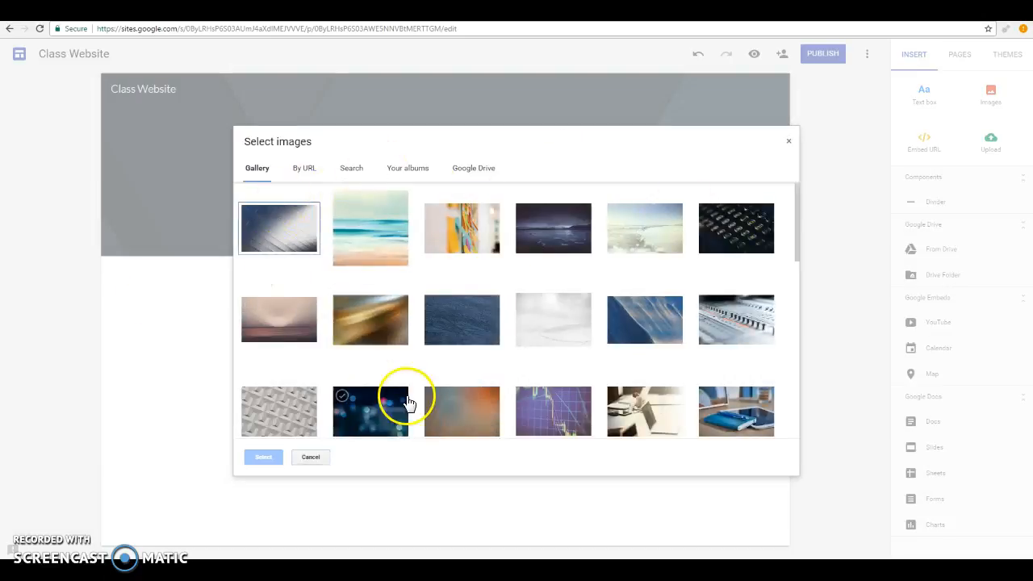
click(476, 246)
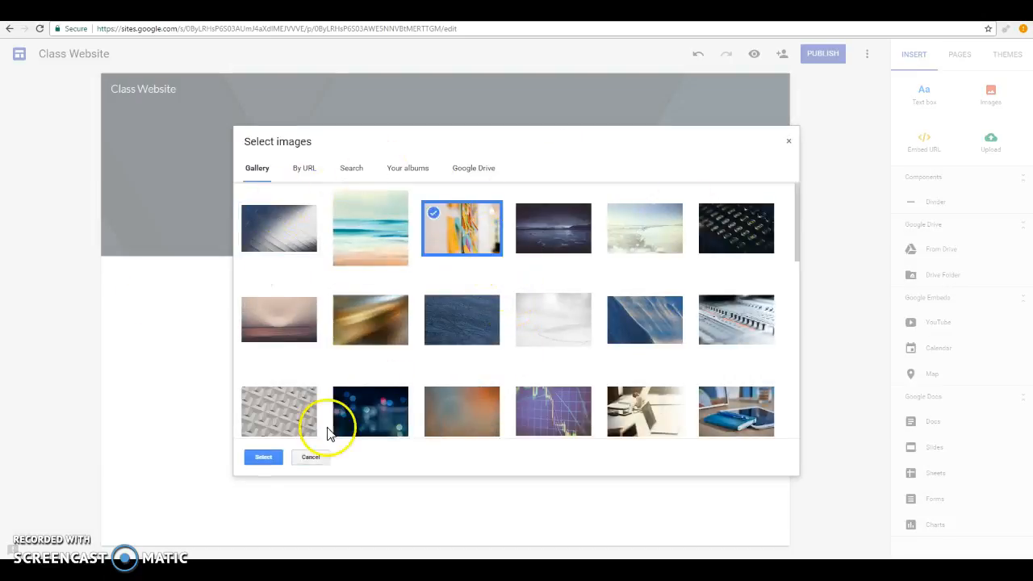
click(263, 458)
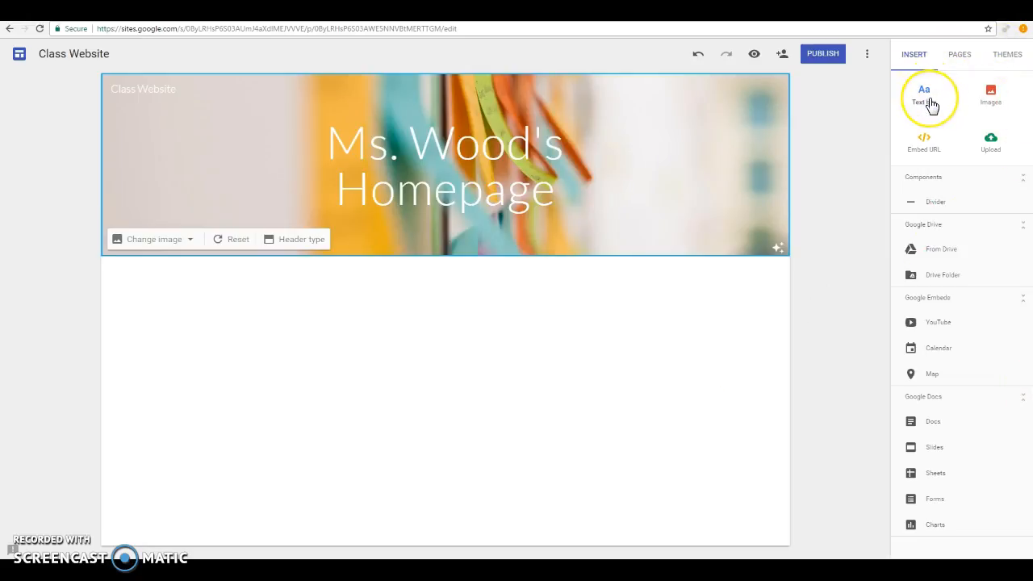
Step: Add two text boxes below the header and enter "My text" in the lower one
click(932, 105)
click(924, 97)
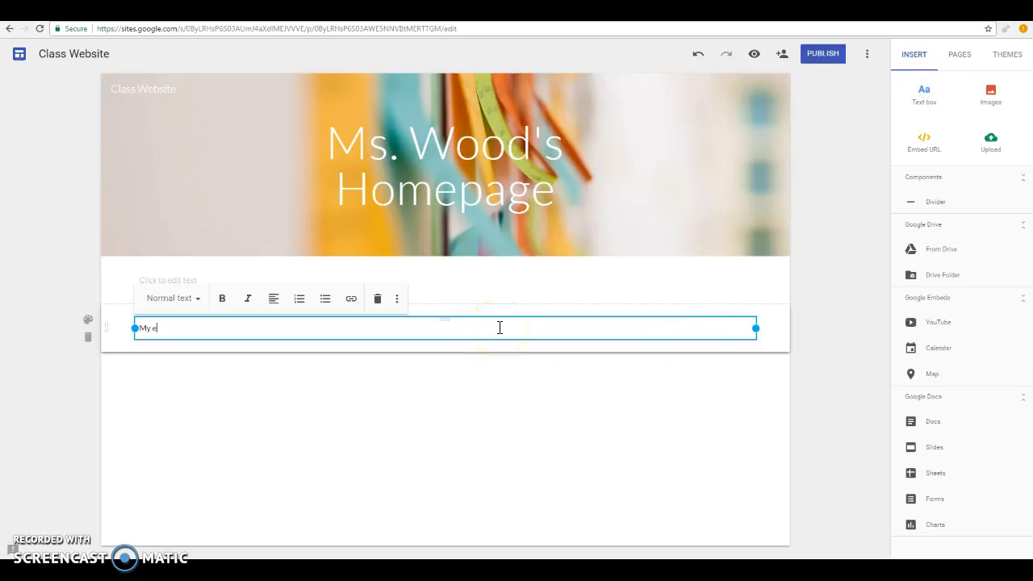
click(438, 328)
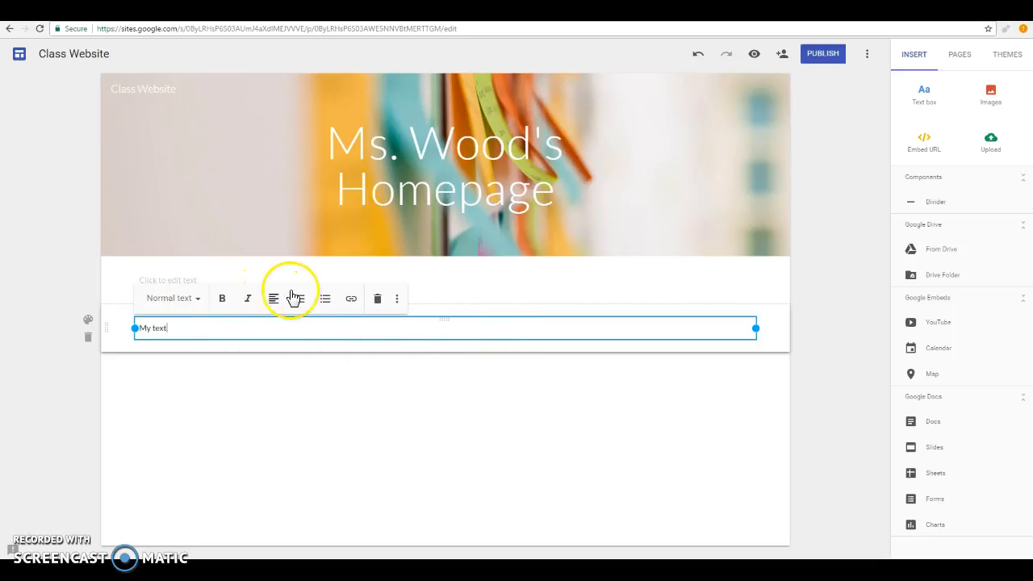
Step: Format "My text" with the Title style and give its section the Emphasis 2 style
click(199, 305)
click(189, 343)
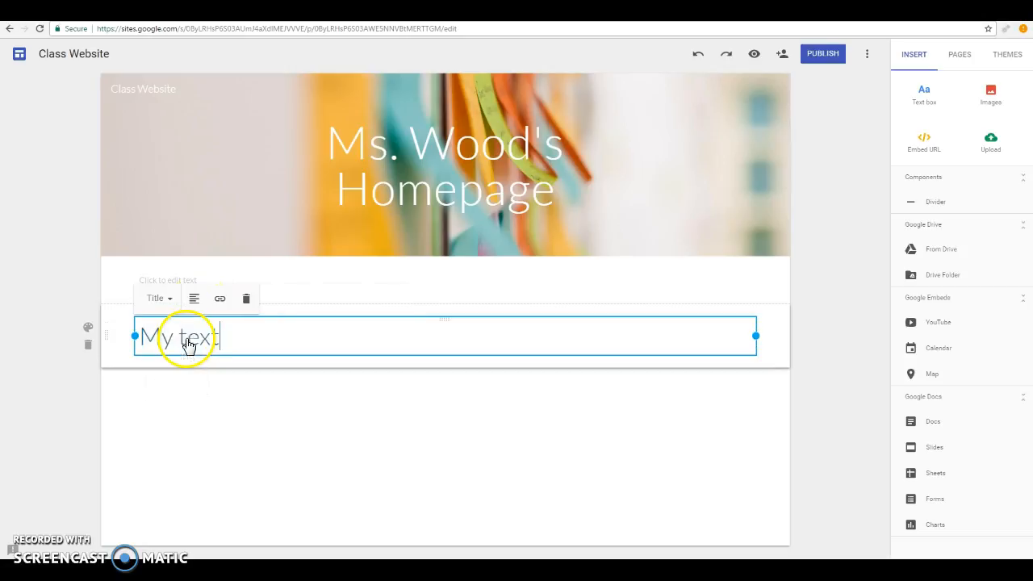
click(87, 327)
click(126, 360)
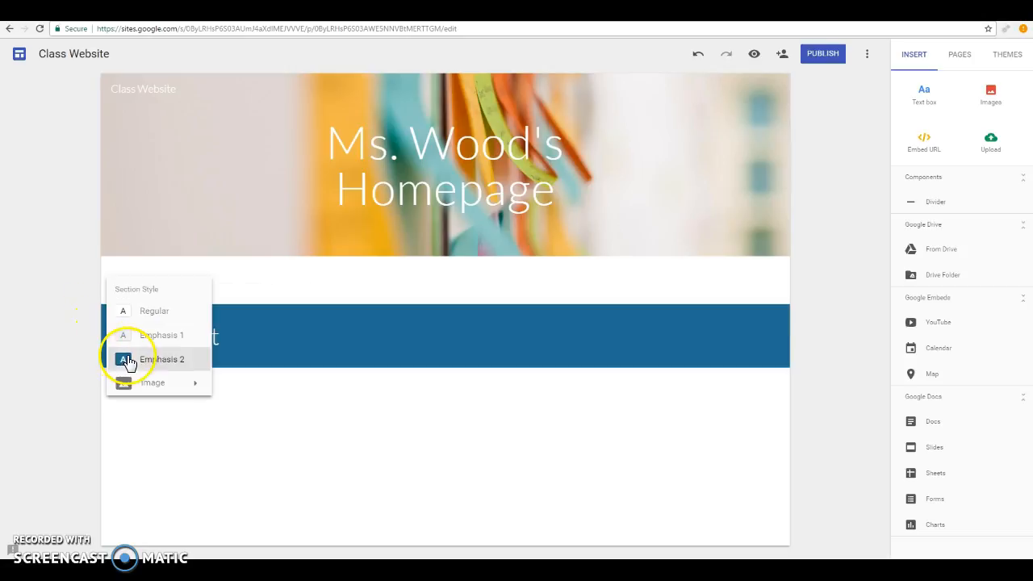
click(530, 418)
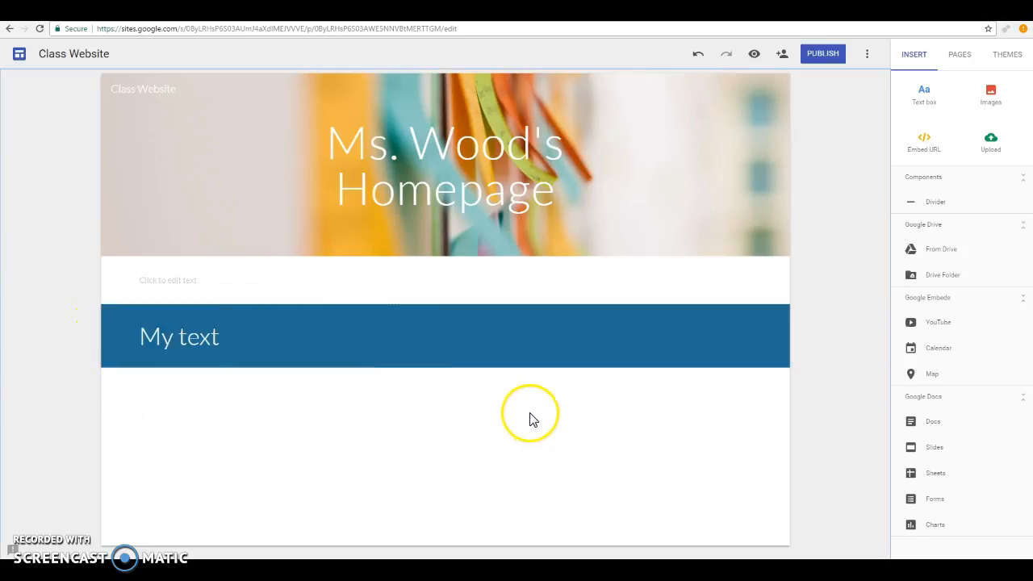
Step: Try to move the "My text" section above the empty text box
click(481, 321)
click(785, 328)
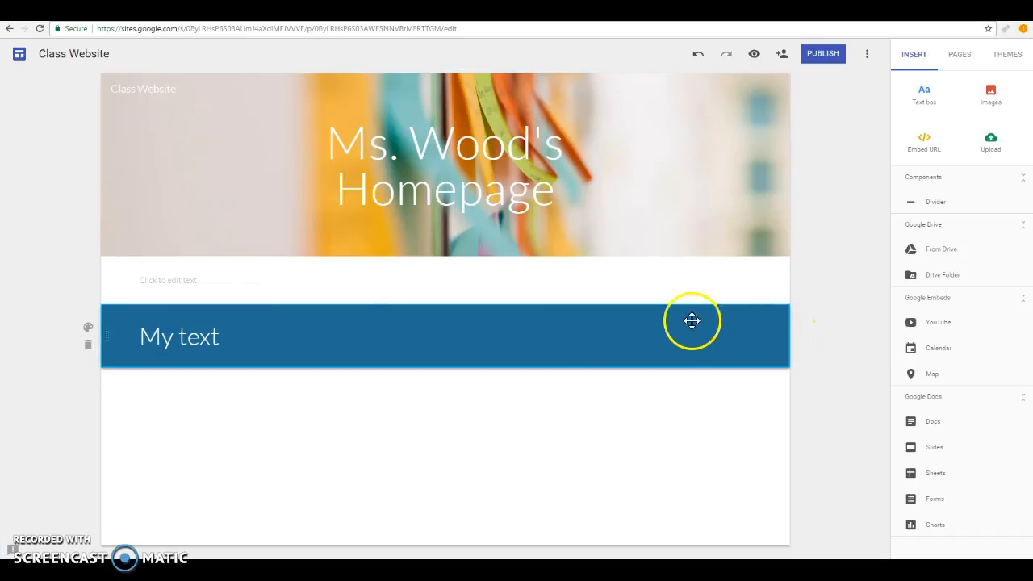
drag(104, 322, 152, 281)
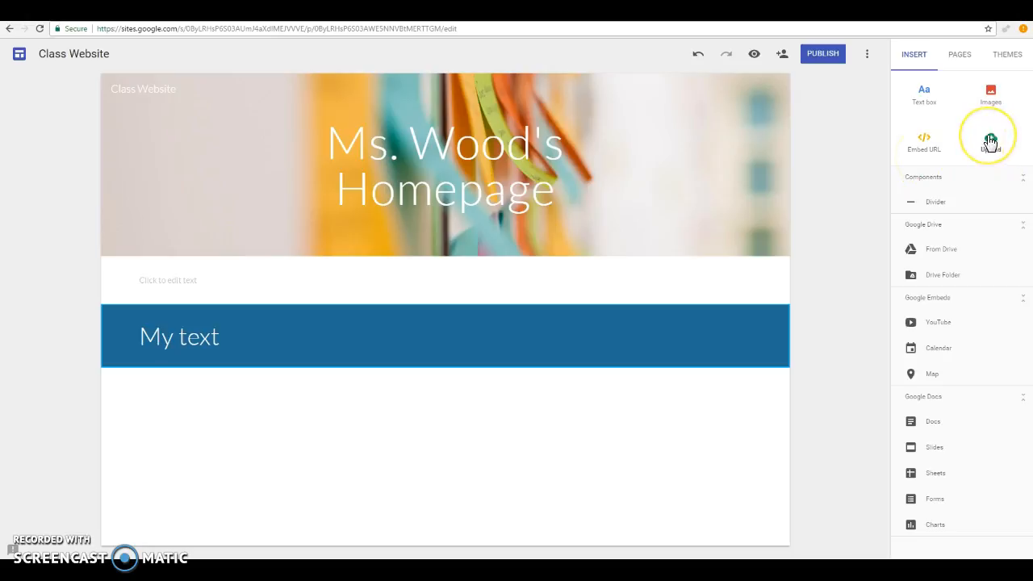
Step: Insert two dividers beneath the "My text" heading
click(936, 201)
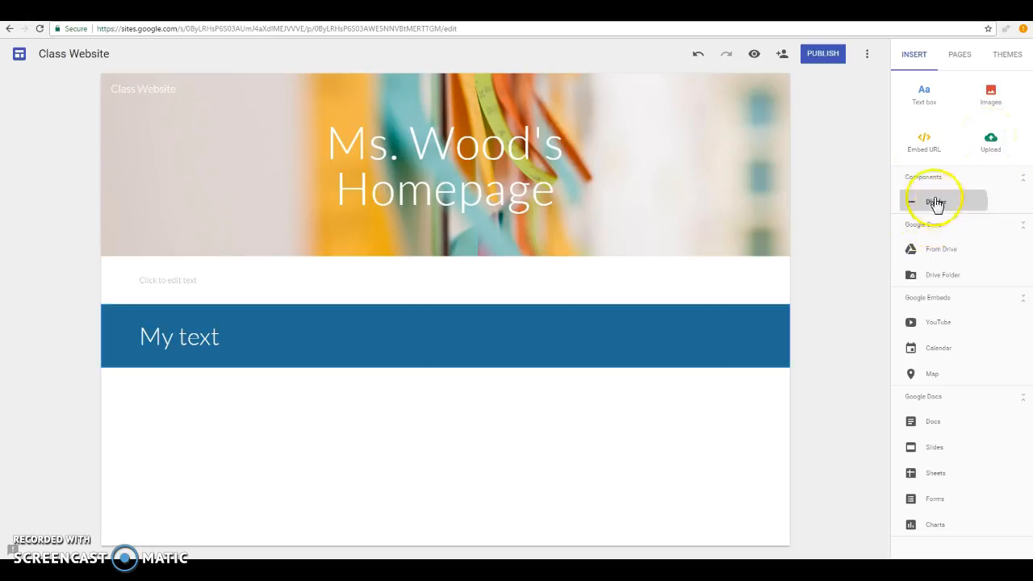
click(945, 203)
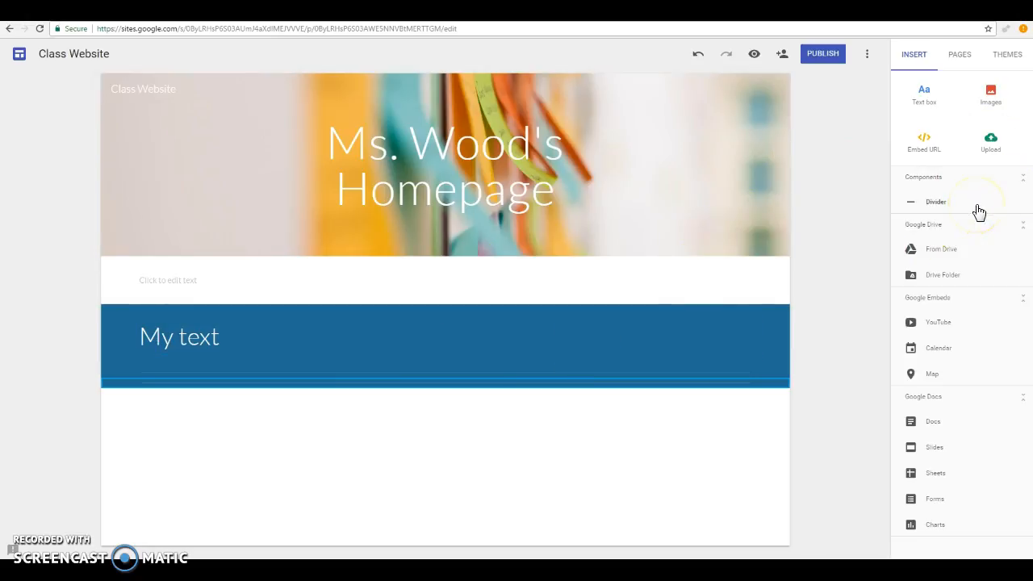
click(569, 489)
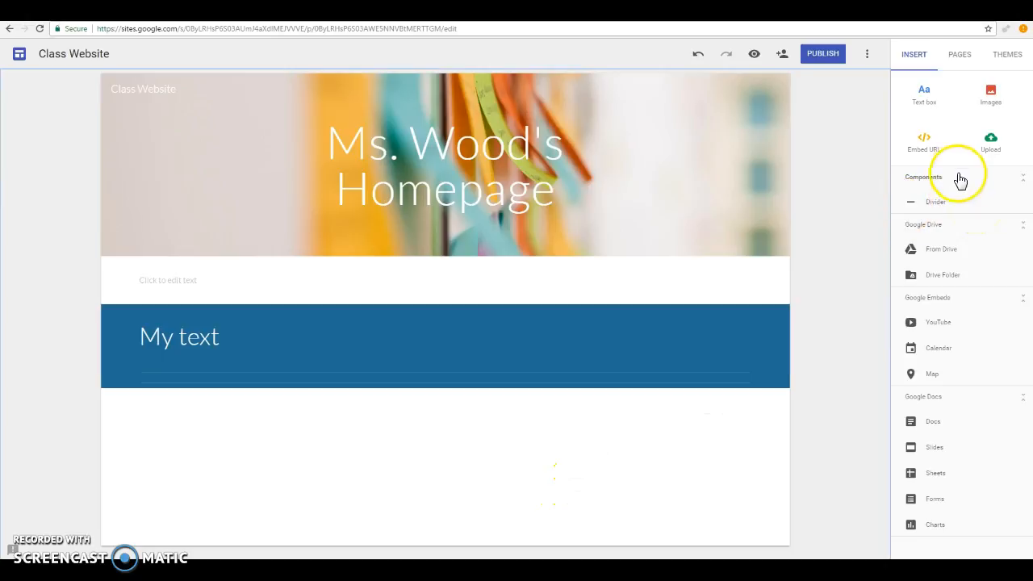
Step: Embed the IVIE Movie Rubric document from Google Drive below the "My text" section and close the Drive file picker
click(955, 255)
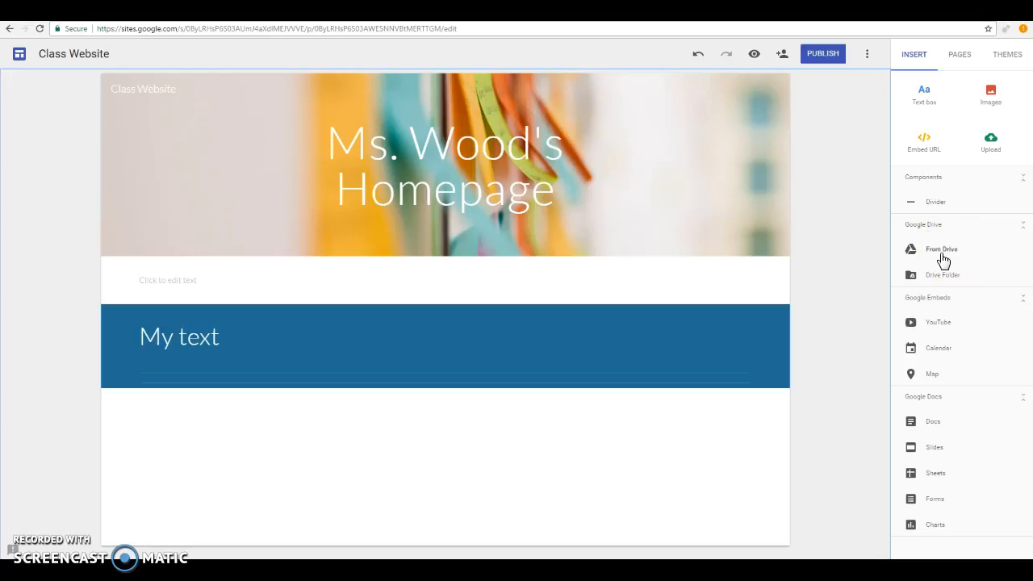
click(940, 252)
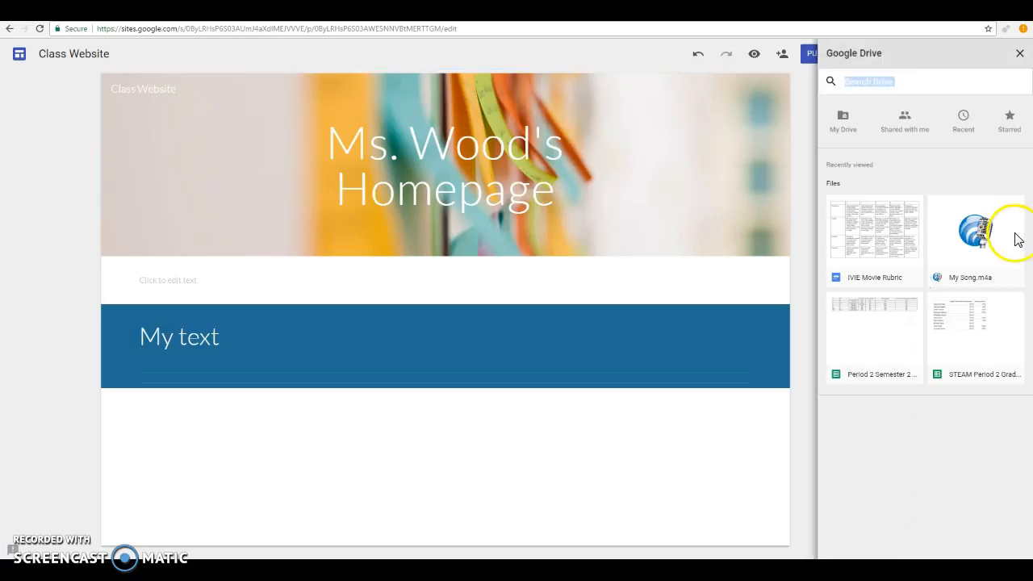
click(868, 267)
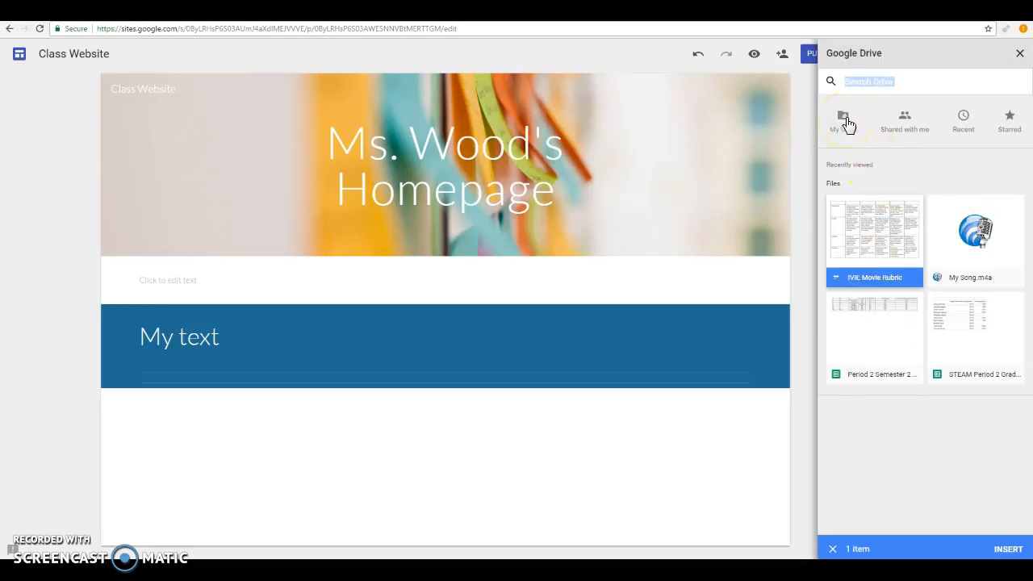
double_click(876, 268)
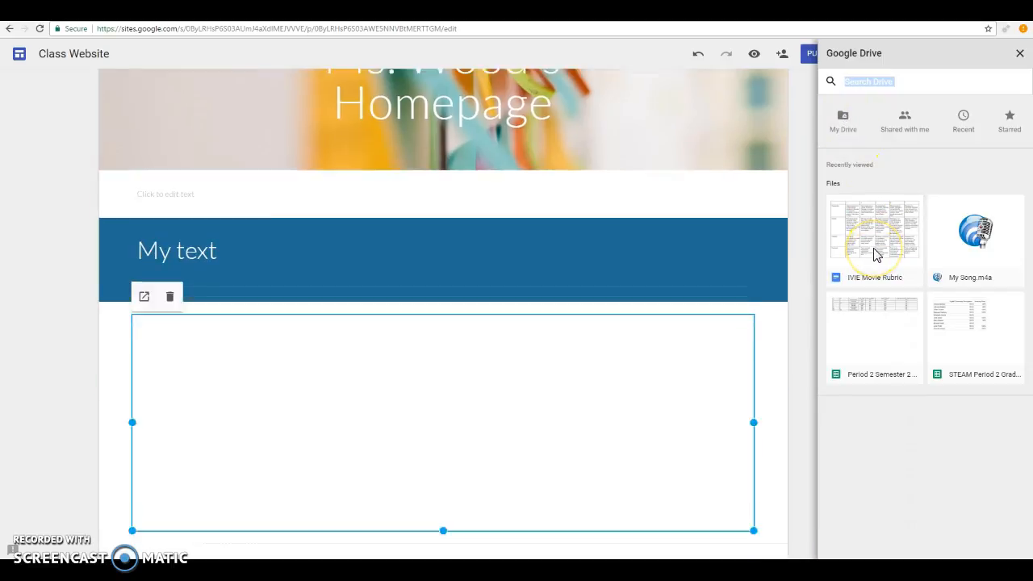
click(1019, 55)
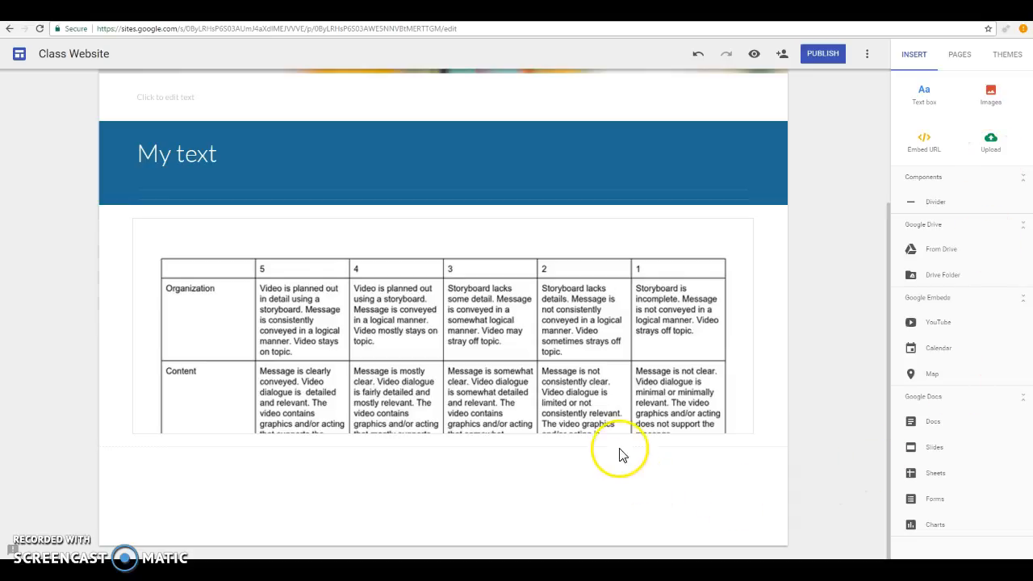
scroll(577, 401, up, 1)
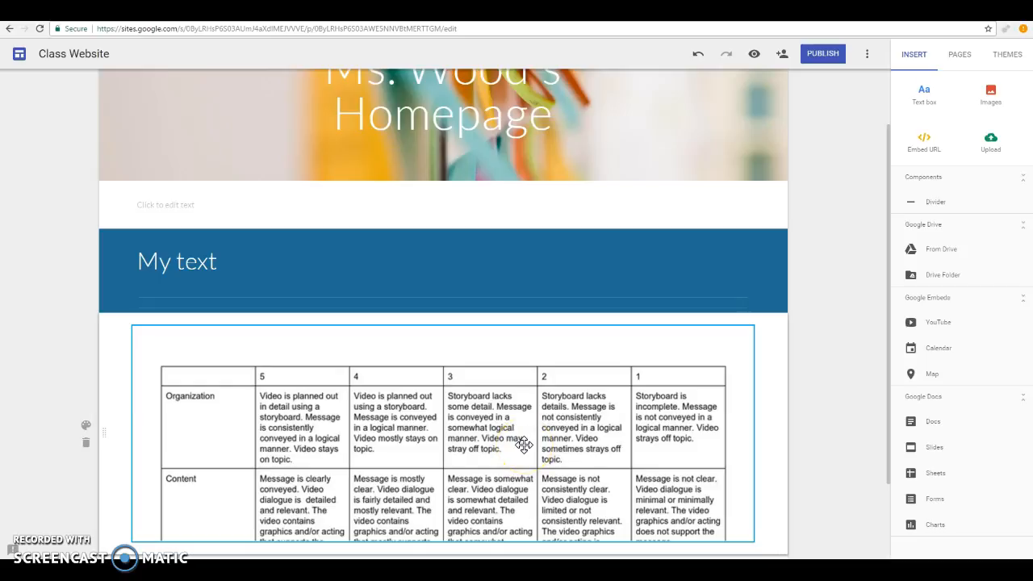
click(576, 341)
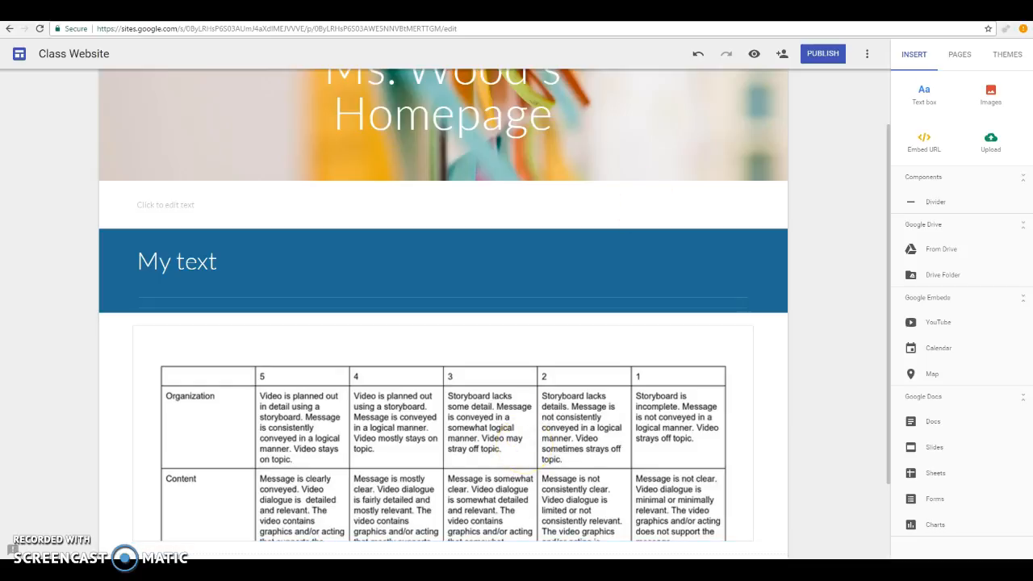
Step: Preview the site, look through the page and the whole embedded rubric document, and return to the editor
click(756, 56)
click(755, 55)
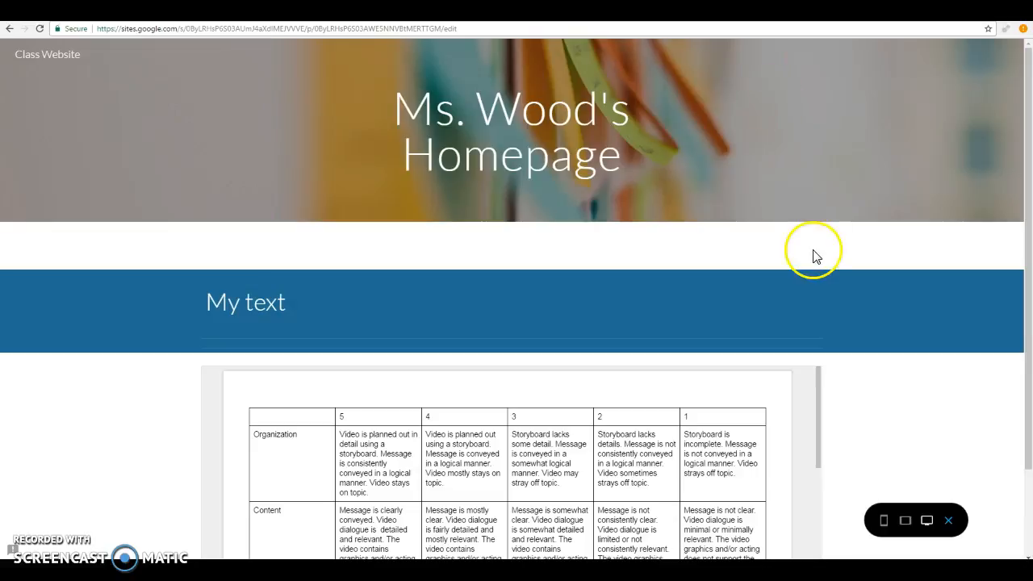
scroll(813, 254, down, 2)
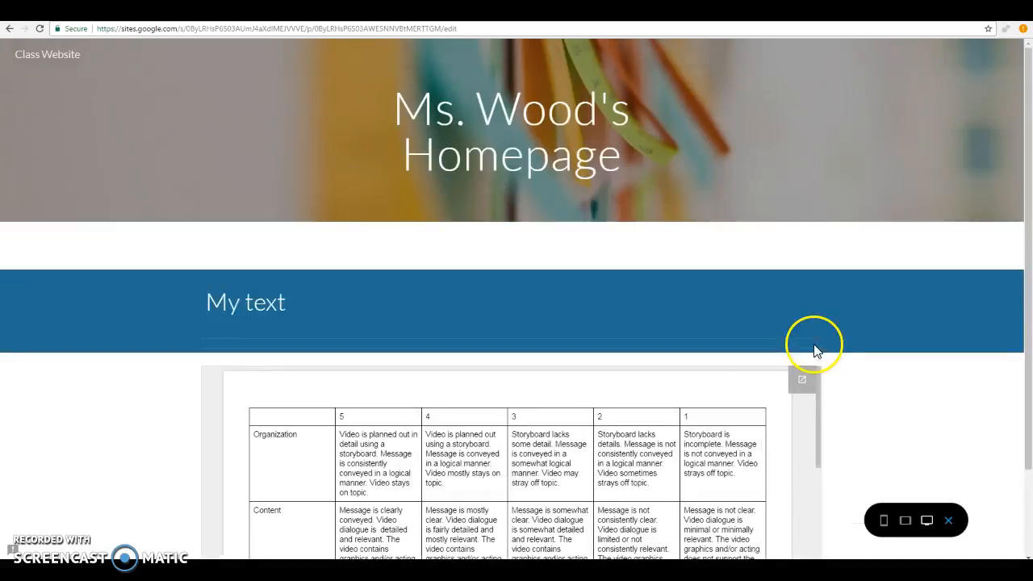
scroll(818, 341, up, 2)
scroll(851, 375, down, 2)
drag(818, 338, 804, 449)
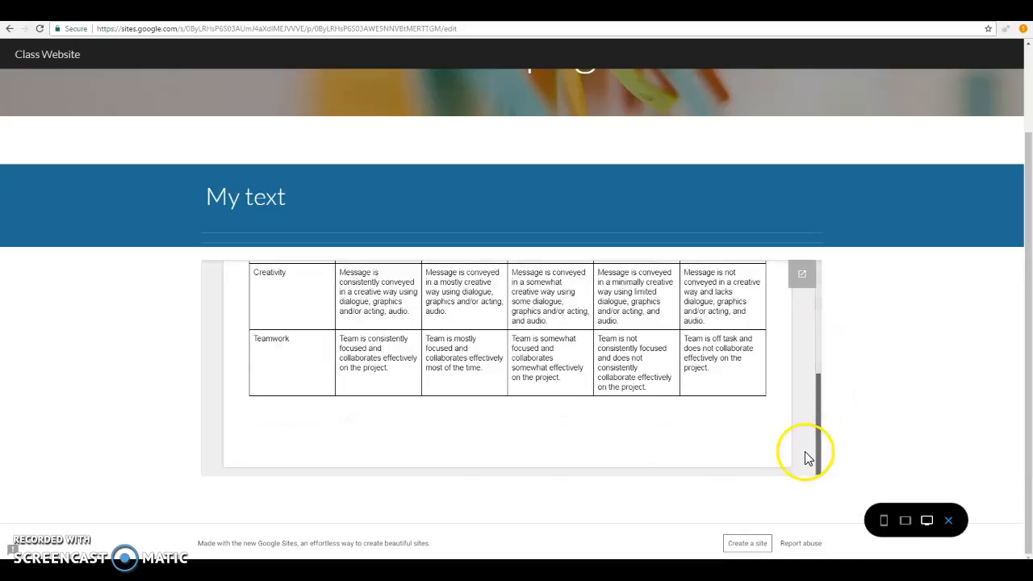
click(949, 521)
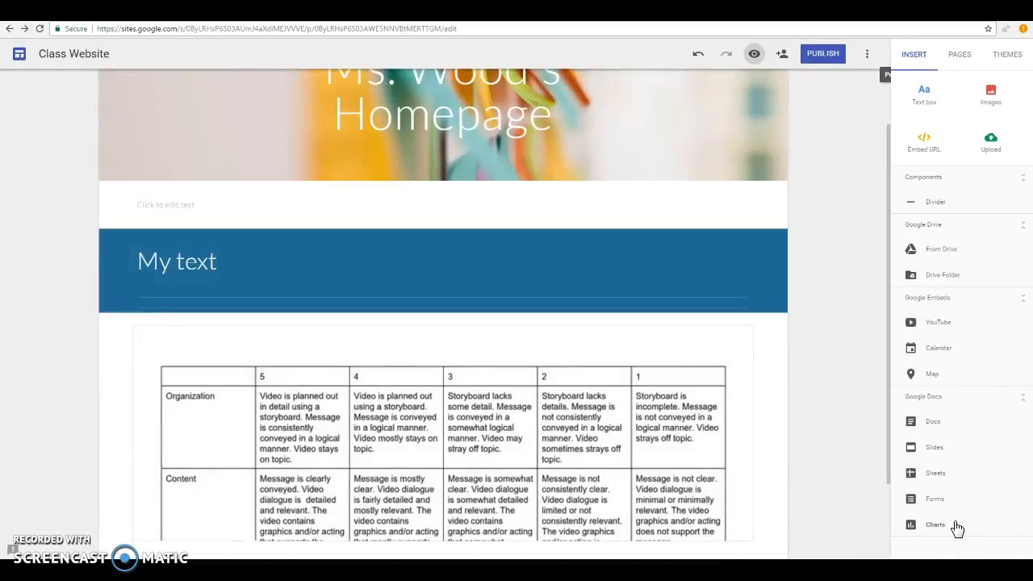
Step: Move the rubric section above the "My text" section, and place the "My text" heading above the rubric, leaving the two dividers below it
drag(365, 310, 411, 232)
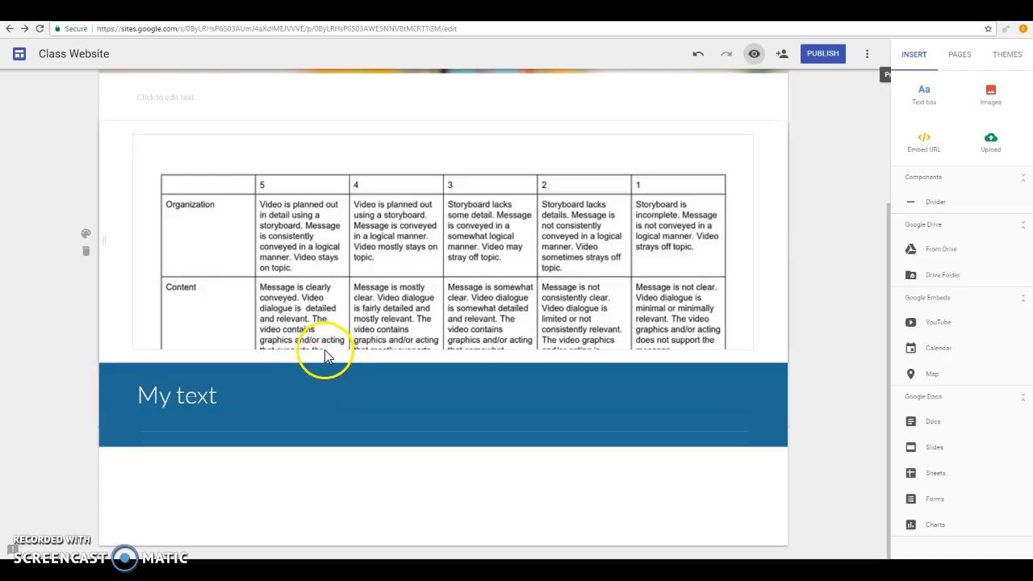
drag(88, 392, 173, 133)
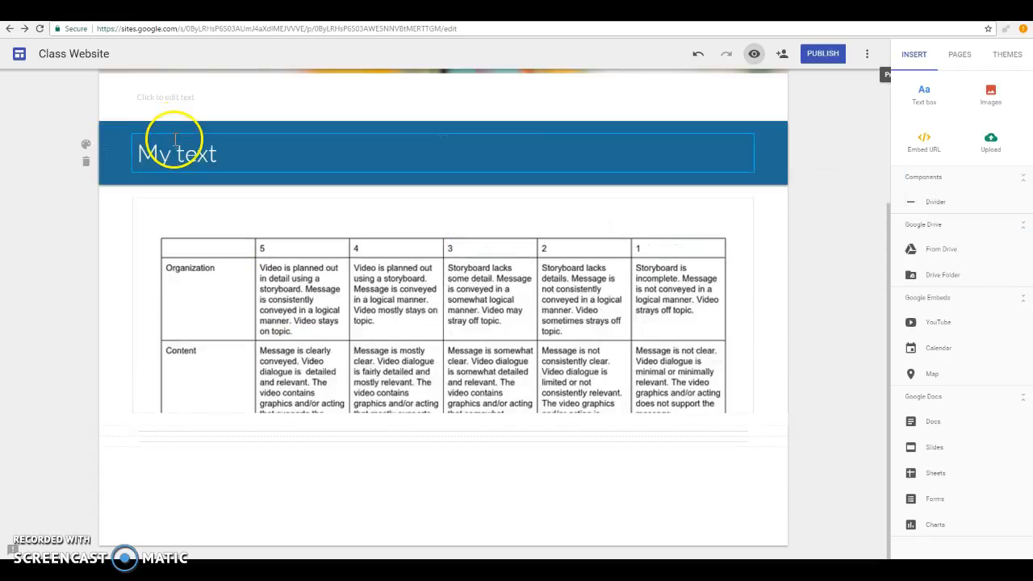